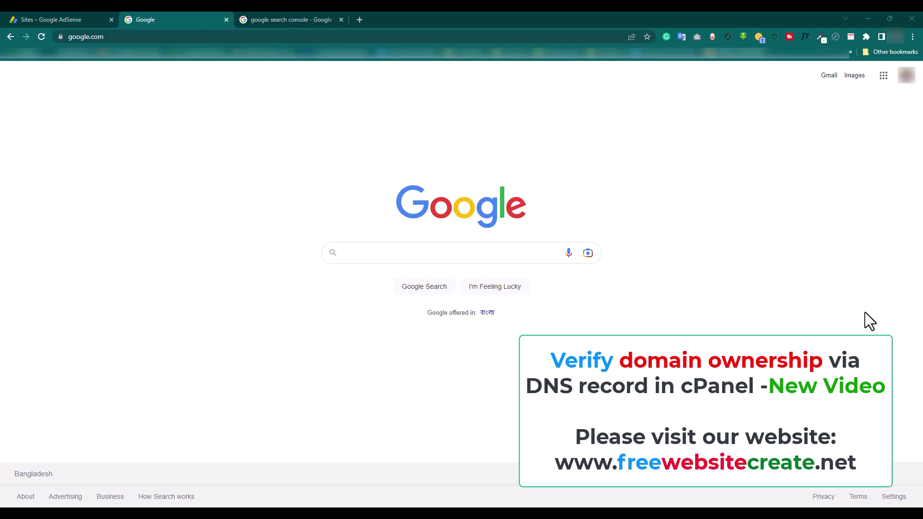
Step: Search Google for 'google search console' by typing 'google' and choosing the suggestion
{"action": "left_click", "coordinate": [514, 252]}
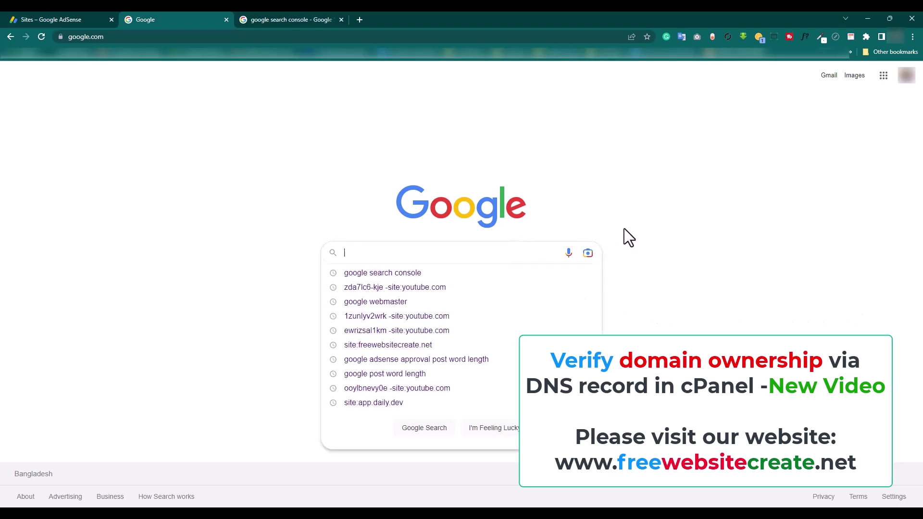
{"action": "type", "text": "google"}
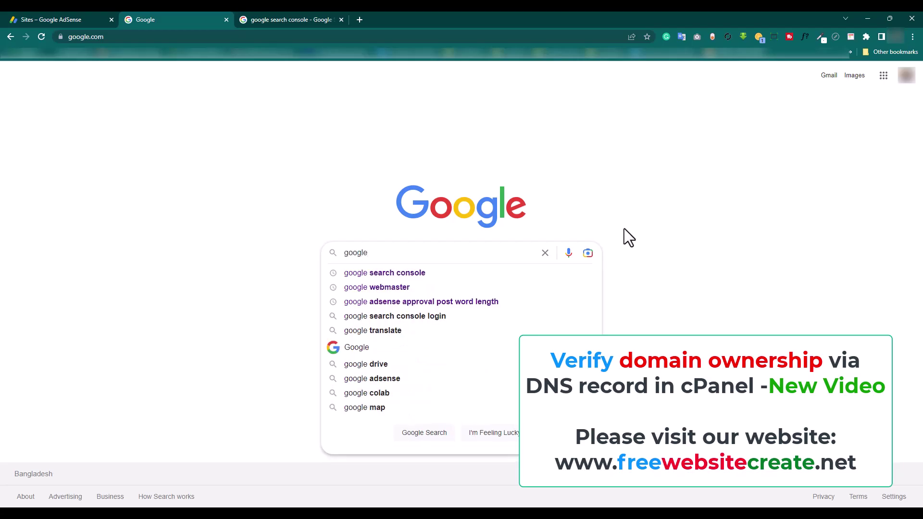
{"action": "key", "text": "Down"}
{"action": "key", "text": "Return"}
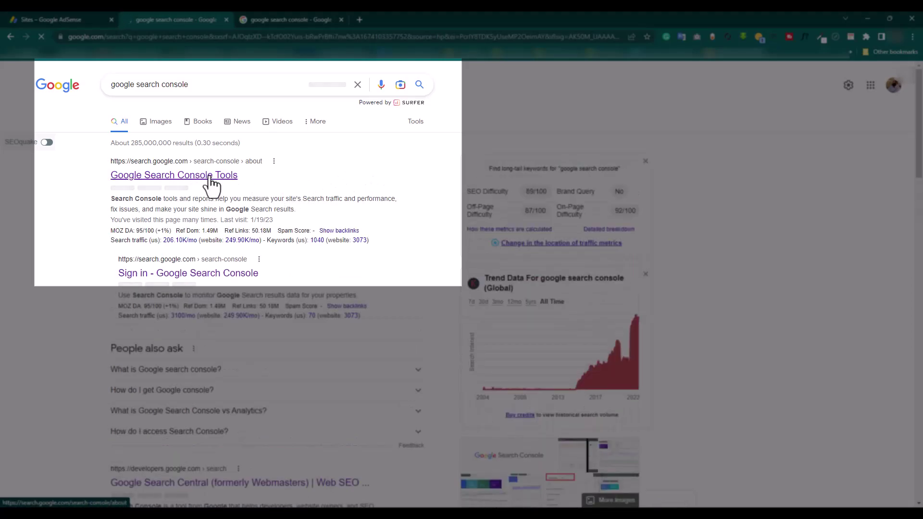
Step: Open Google Search Console Tools from the results and begin adding a new property
{"action": "left_click", "coordinate": [210, 176]}
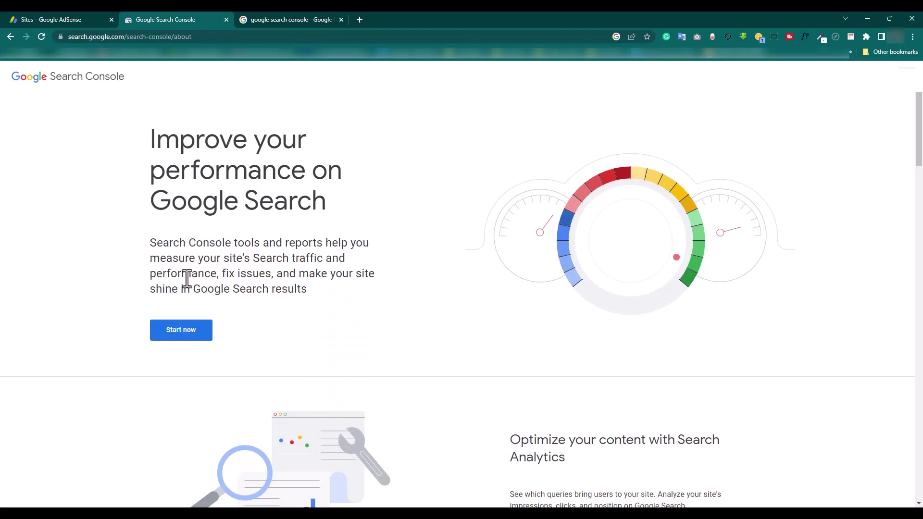
{"action": "left_click", "coordinate": [181, 332]}
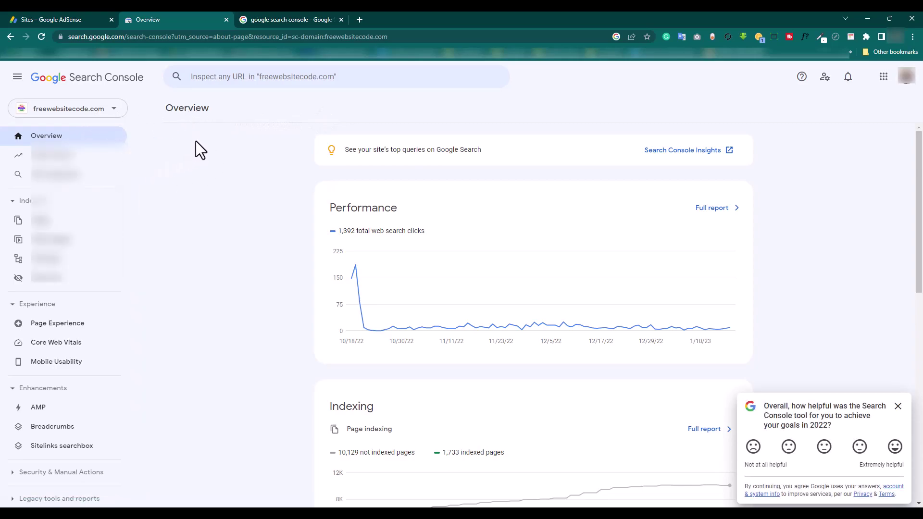
{"action": "left_click", "coordinate": [103, 109]}
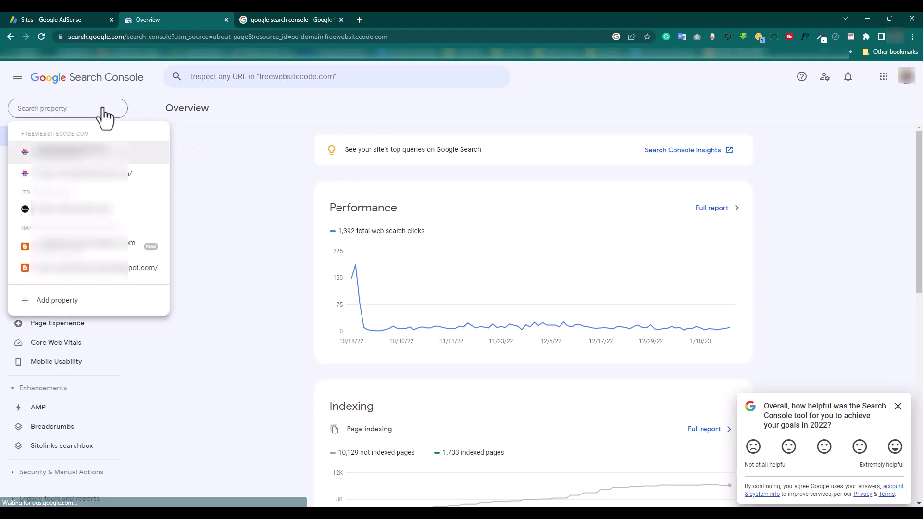
{"action": "left_click", "coordinate": [65, 301]}
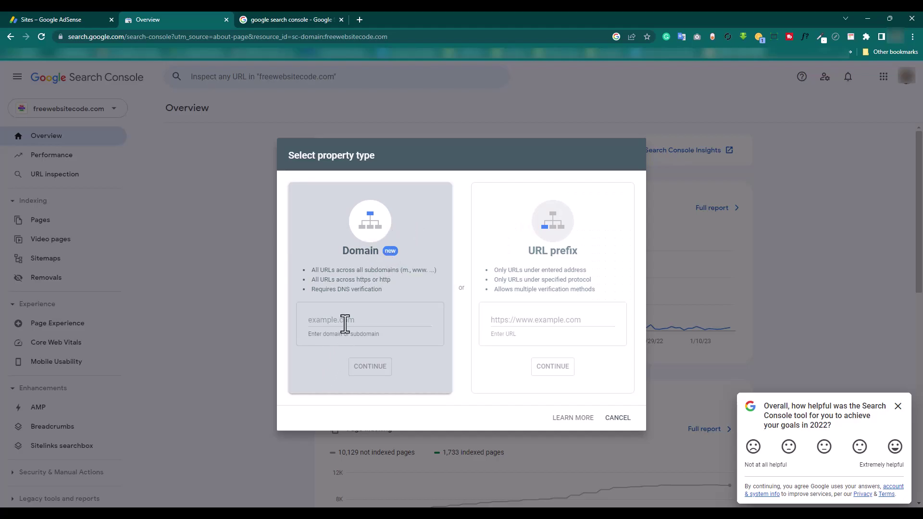
Step: Enter freewebsitecreate.net as a new Domain property and continue to DNS verification
{"action": "left_click", "coordinate": [345, 318]}
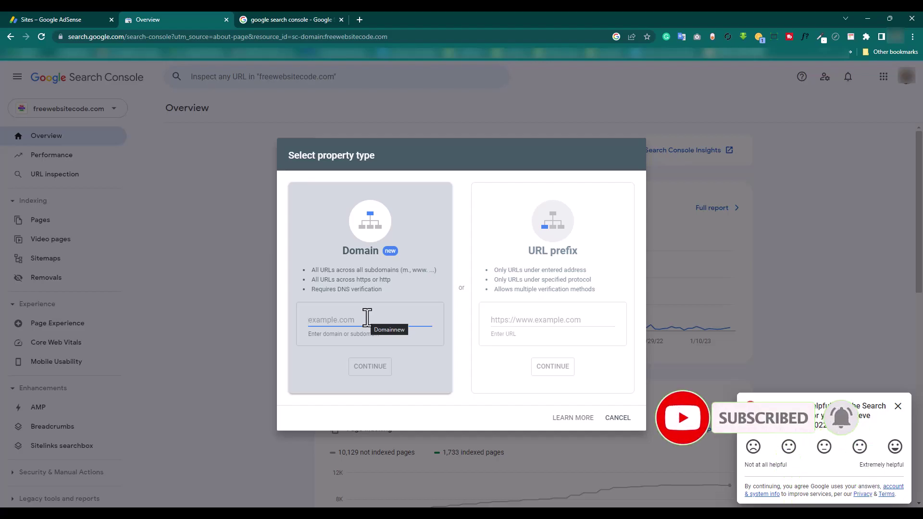
{"action": "type", "text": "fr"}
{"action": "type", "text": "re"}
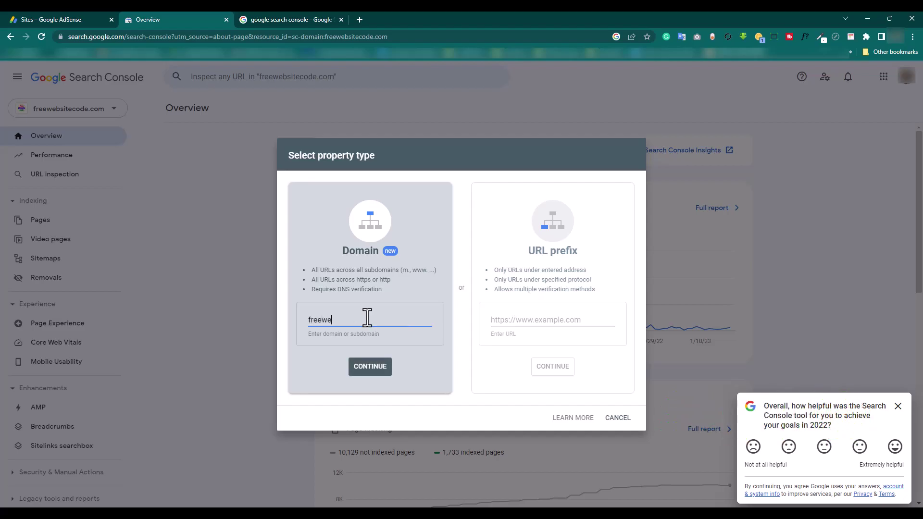
{"action": "type", "text": "websitecreate.net"}
{"action": "left_click", "coordinate": [371, 376]}
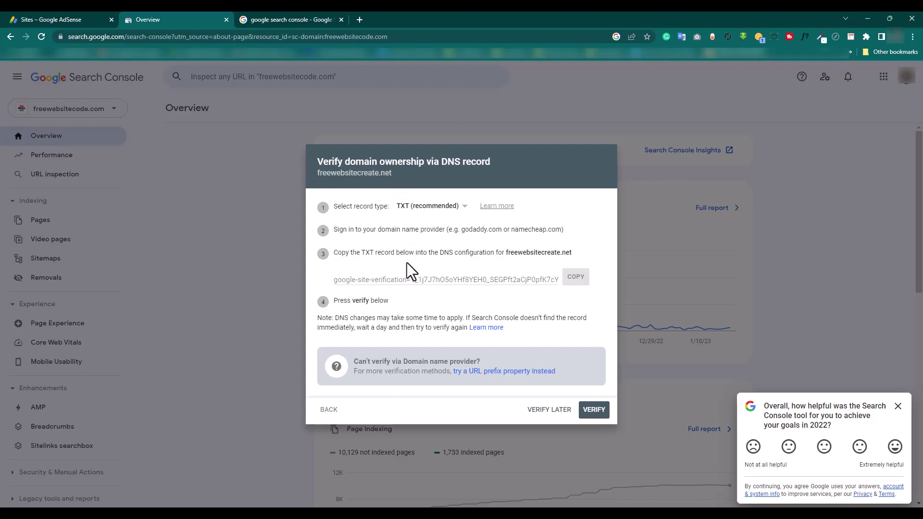
Step: Copy the TXT (recommended) verification record and switch to the Namecheap window
{"action": "left_click", "coordinate": [425, 206]}
{"action": "left_click", "coordinate": [412, 223]}
{"action": "left_click", "coordinate": [447, 197]}
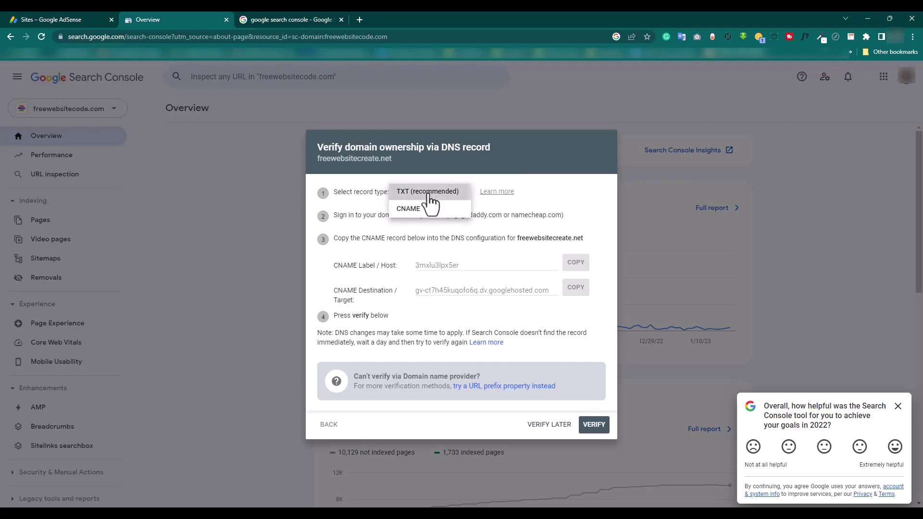
{"action": "left_click", "coordinate": [428, 193]}
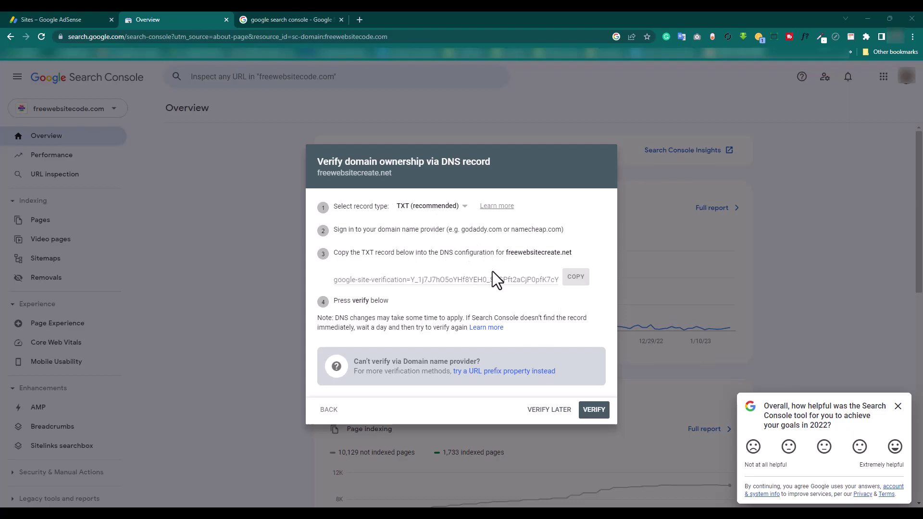
{"action": "left_click", "coordinate": [569, 279]}
{"action": "left_click", "coordinate": [573, 279]}
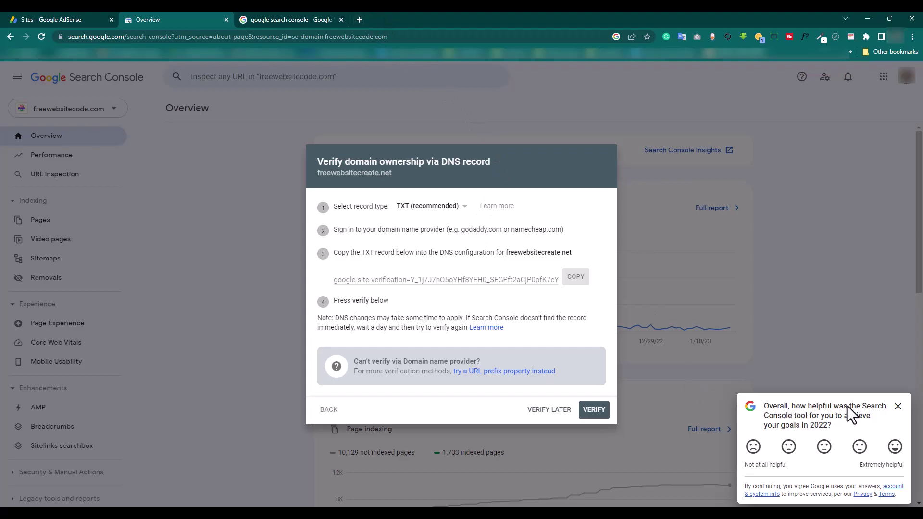
{"action": "key", "text": "alt+Tab"}
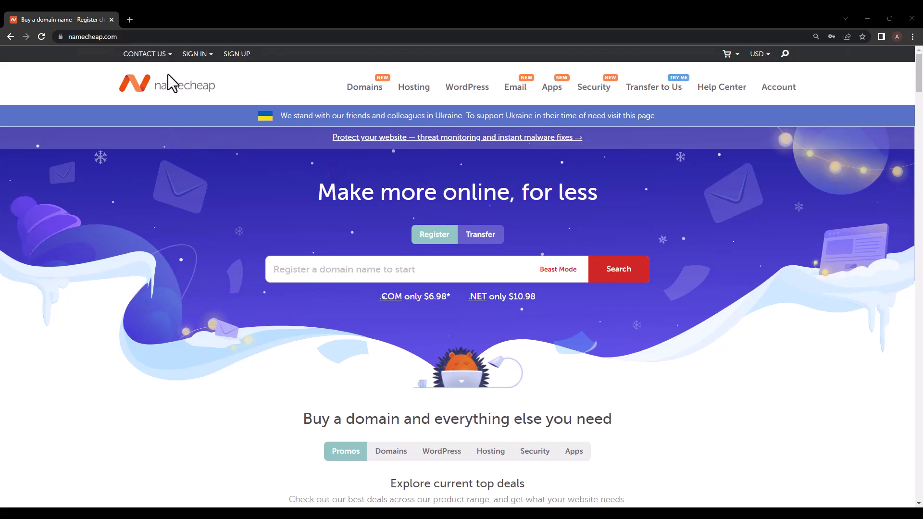
Step: Sign in to Namecheap with the saved credentials and submit the emailed device verification code
{"action": "left_click", "coordinate": [185, 54]}
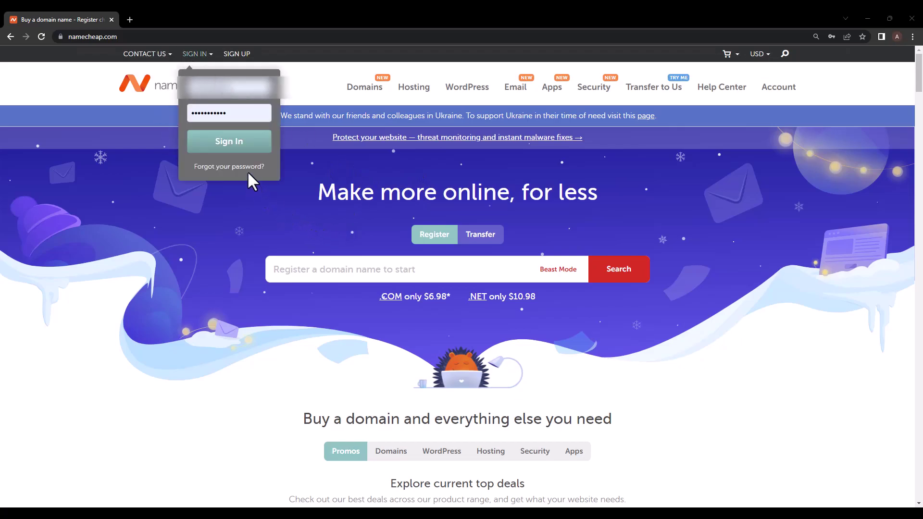
{"action": "left_click", "coordinate": [240, 144]}
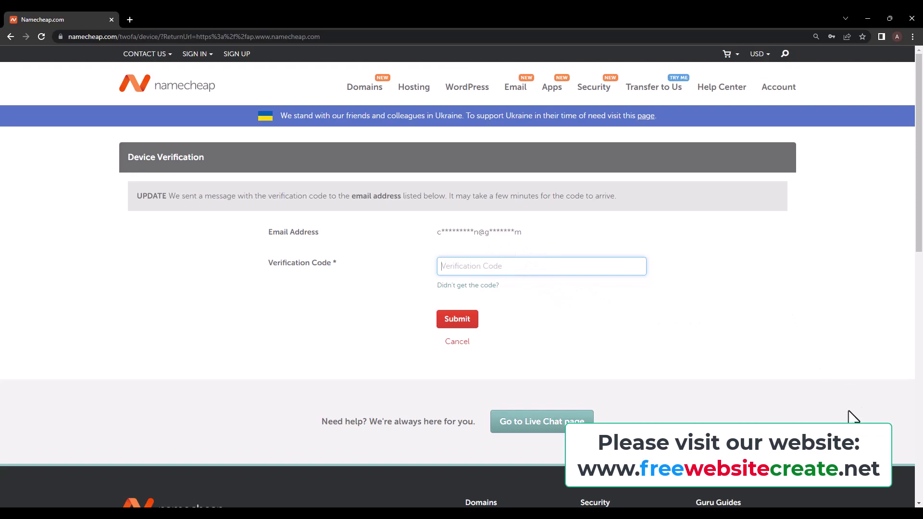
{"action": "key", "text": "ctrl+v"}
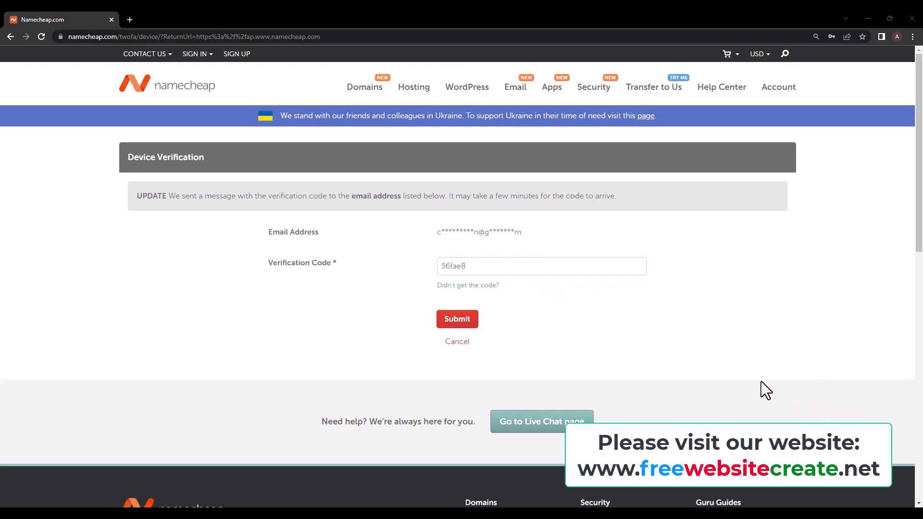
{"action": "left_click", "coordinate": [457, 319]}
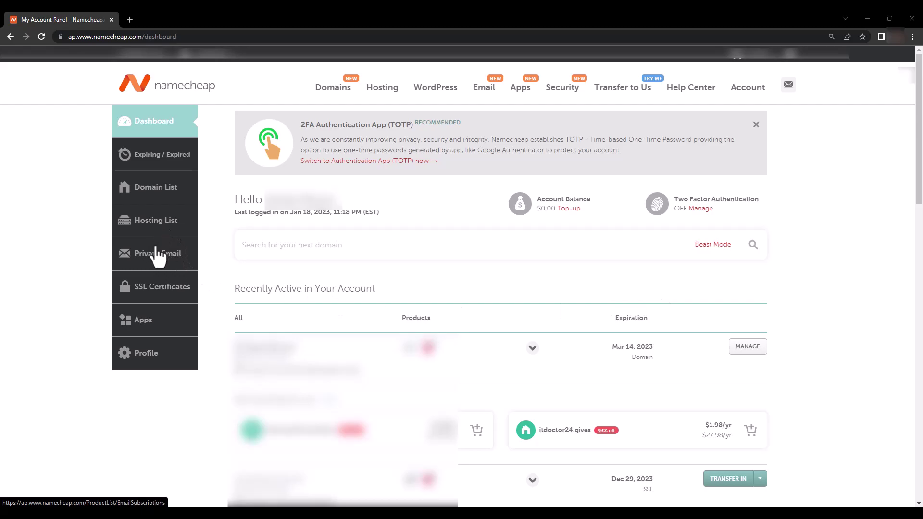
Step: Open the Hosting List and launch cPanel for the freewebsitemaker.xyz hosting subscription
{"action": "left_click", "coordinate": [157, 229]}
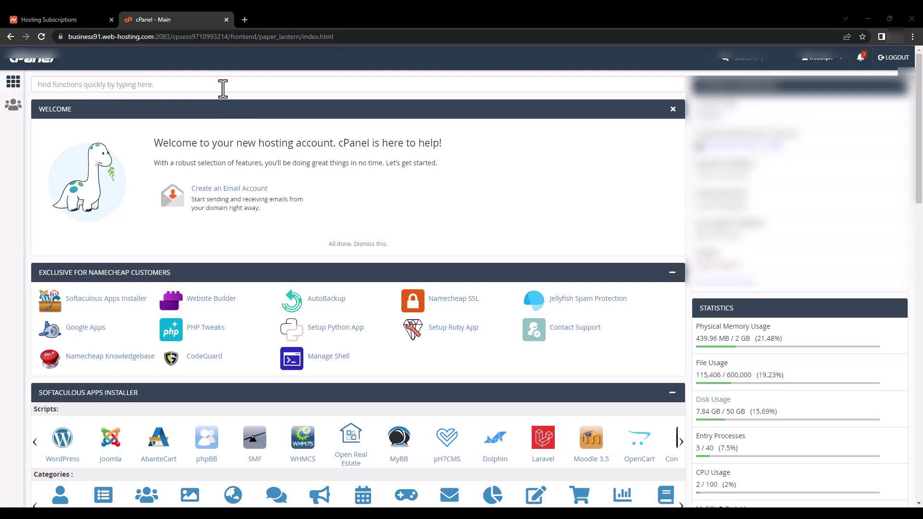
Step: Find Zone Editor via the 'zone' search and manage the freewebsitecreate.net DNS zone
{"action": "left_click", "coordinate": [215, 87]}
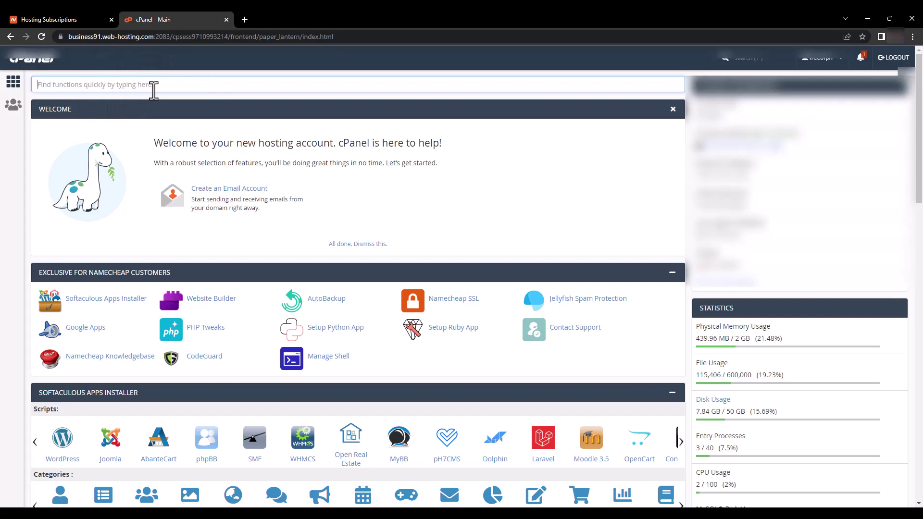
{"action": "type", "text": "zone"}
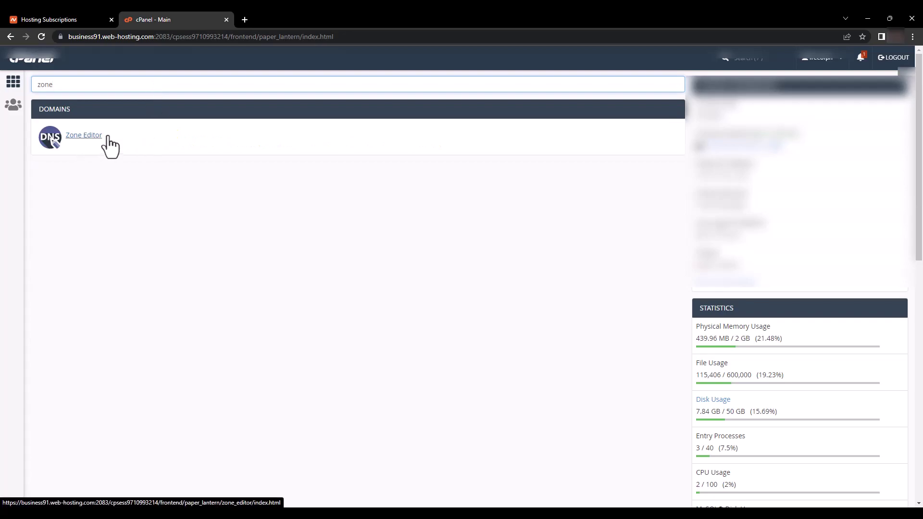
{"action": "left_click", "coordinate": [79, 136]}
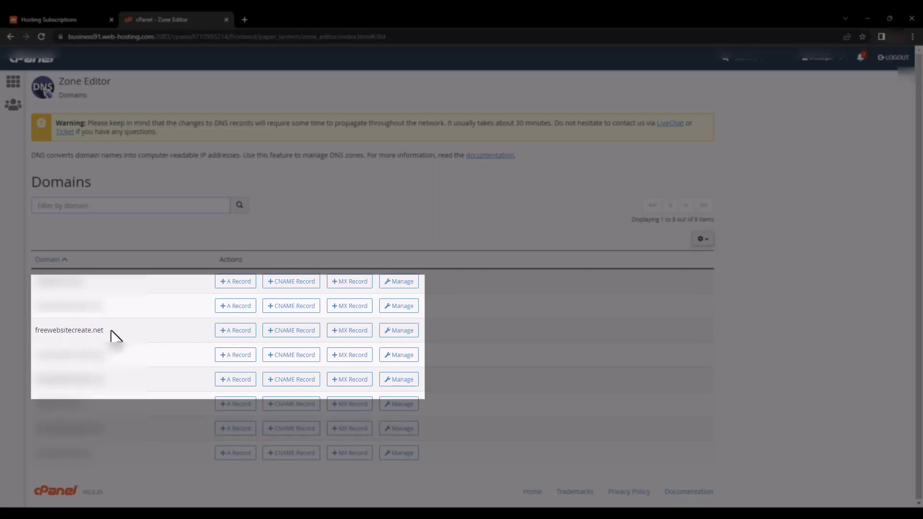
{"action": "left_click_drag", "start_coordinate": [111, 332], "coordinate": [29, 334]}
{"action": "left_click", "coordinate": [109, 332]}
{"action": "left_click", "coordinate": [401, 330]}
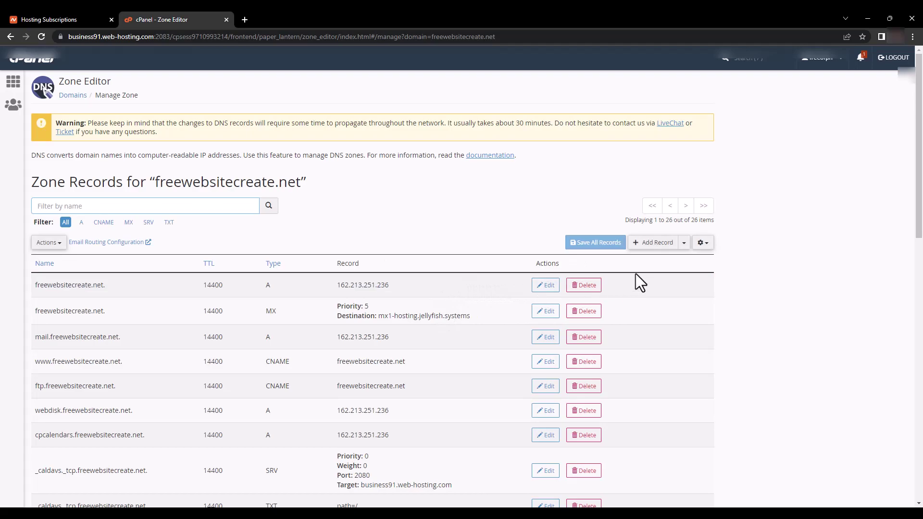
Step: Add a new zone record row and set its type to TXT
{"action": "left_click", "coordinate": [653, 243]}
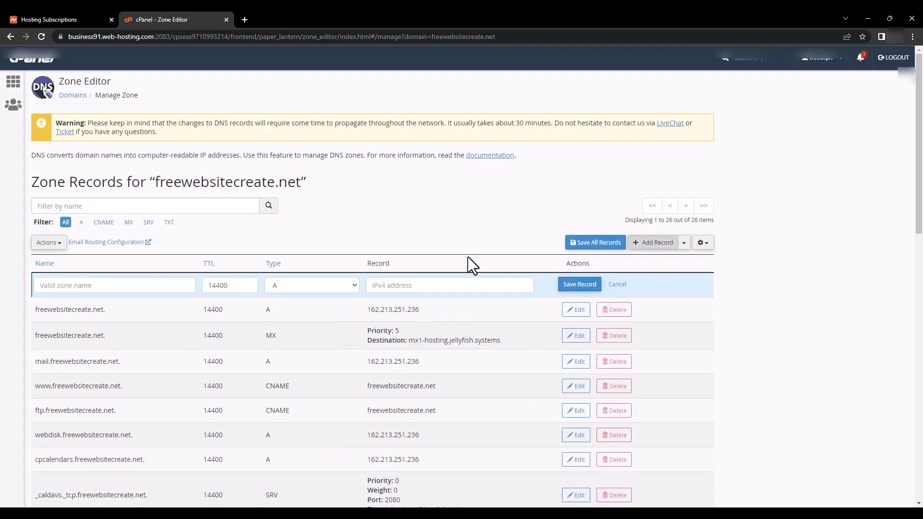
{"action": "left_click", "coordinate": [113, 285]}
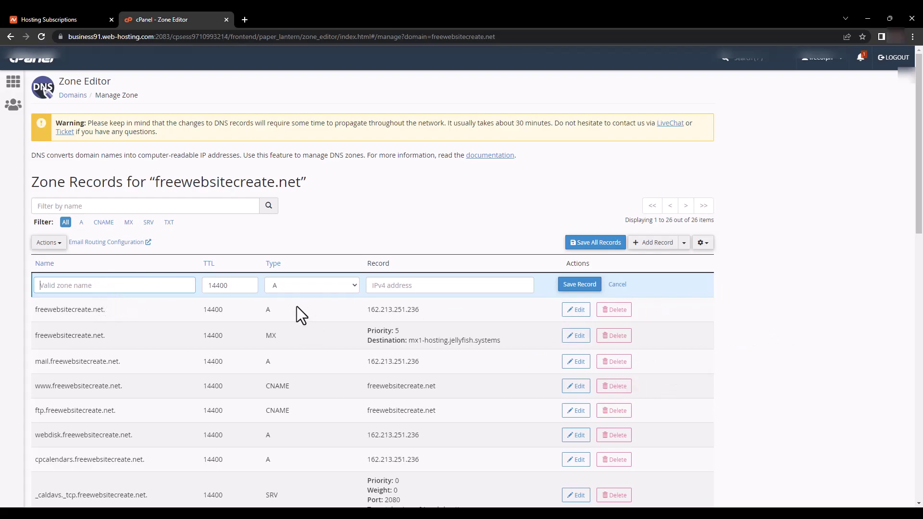
{"action": "left_click", "coordinate": [301, 286]}
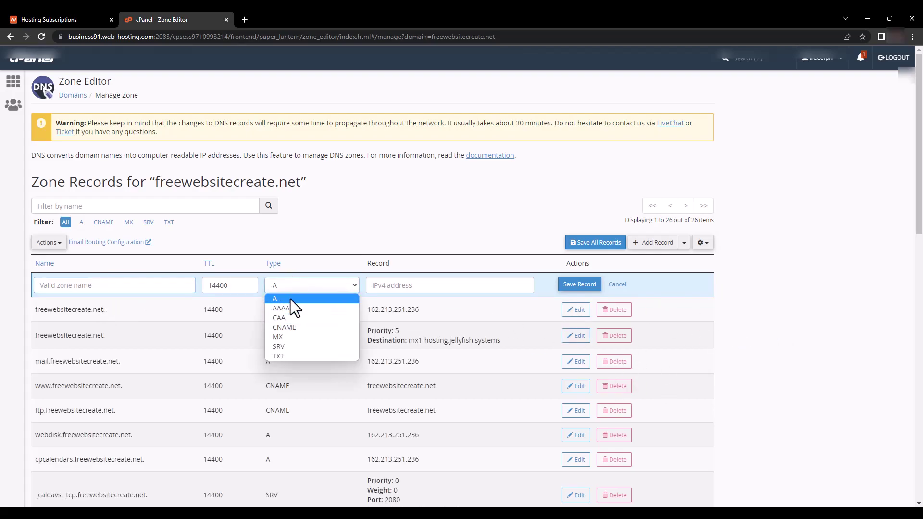
{"action": "left_click", "coordinate": [301, 327]}
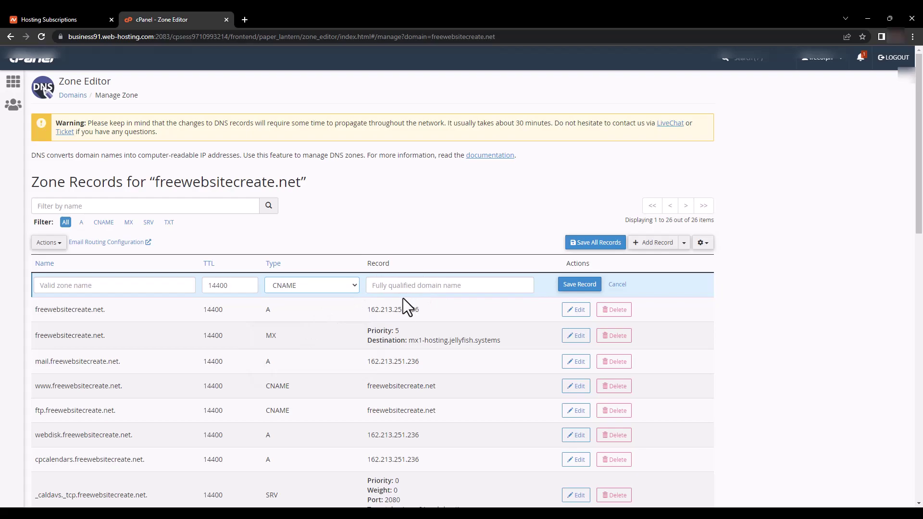
{"action": "left_click", "coordinate": [339, 287]}
{"action": "left_click", "coordinate": [302, 357]}
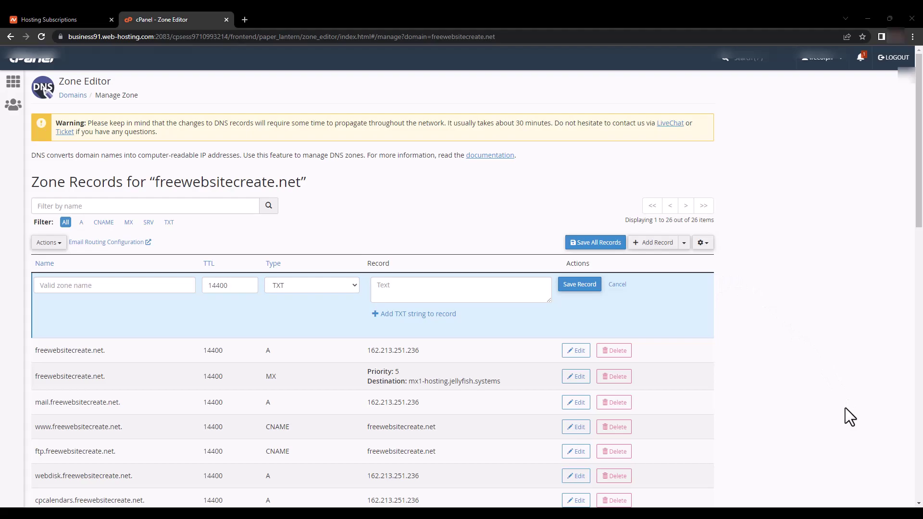
Step: Recopy the TXT verification value in Search Console and select the domain freewebsitecreate.net
{"action": "key", "text": "alt+Tab"}
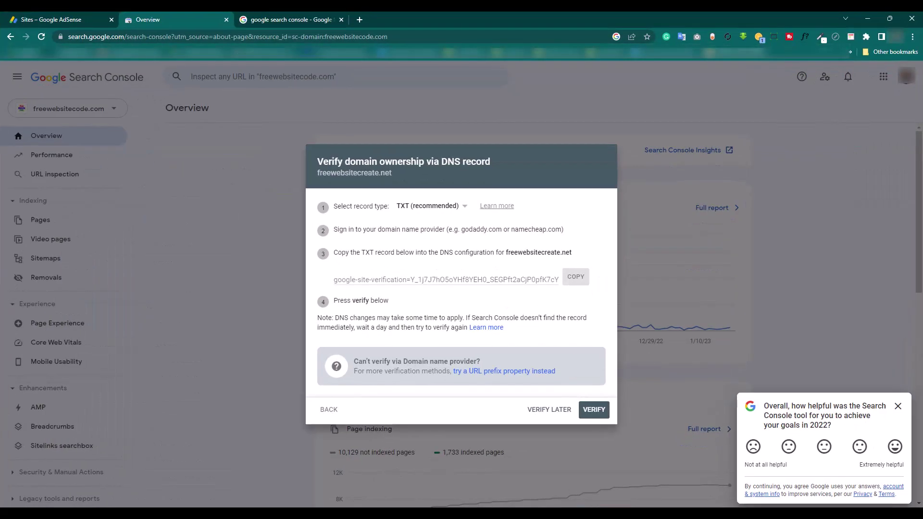
{"action": "left_click", "coordinate": [573, 280]}
{"action": "left_click", "coordinate": [451, 207]}
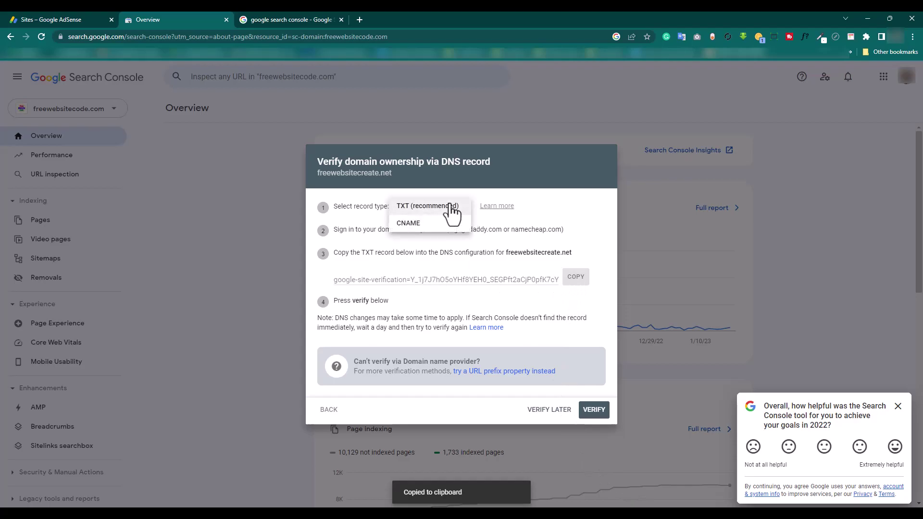
{"action": "left_click", "coordinate": [421, 225]}
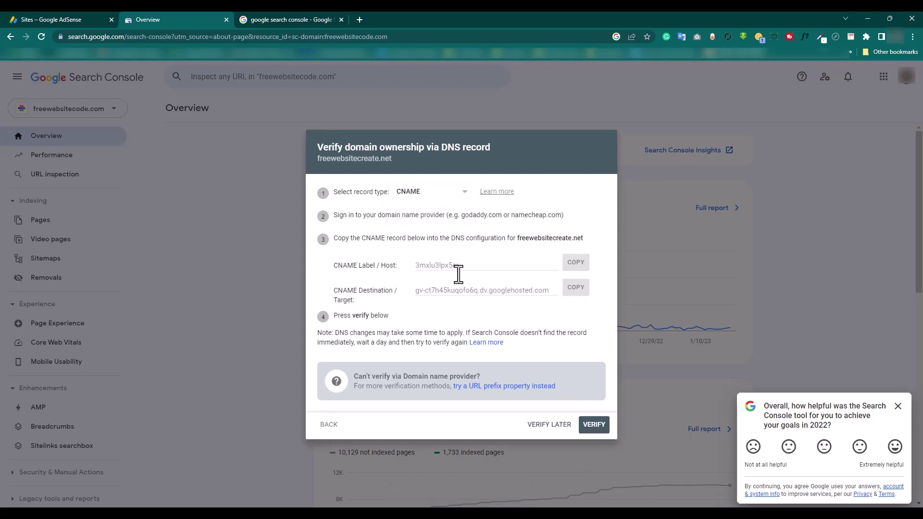
{"action": "left_click", "coordinate": [423, 194]}
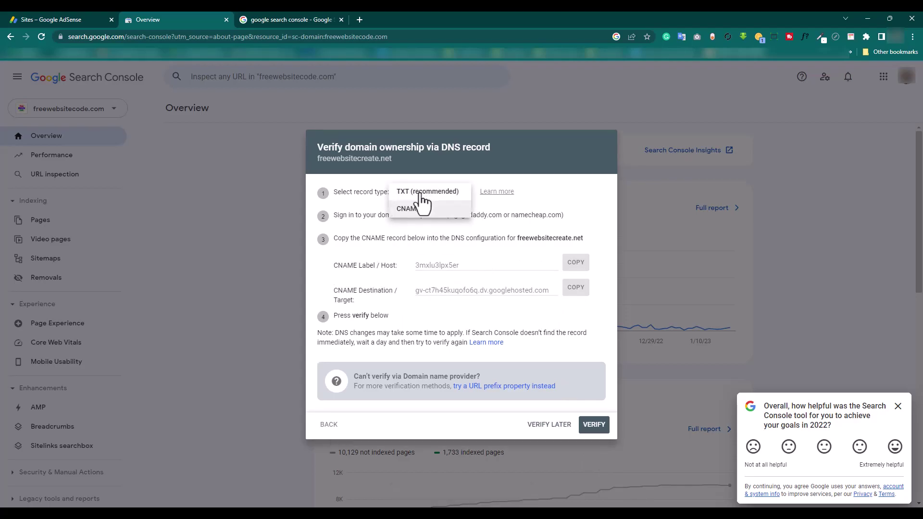
{"action": "left_click", "coordinate": [421, 192]}
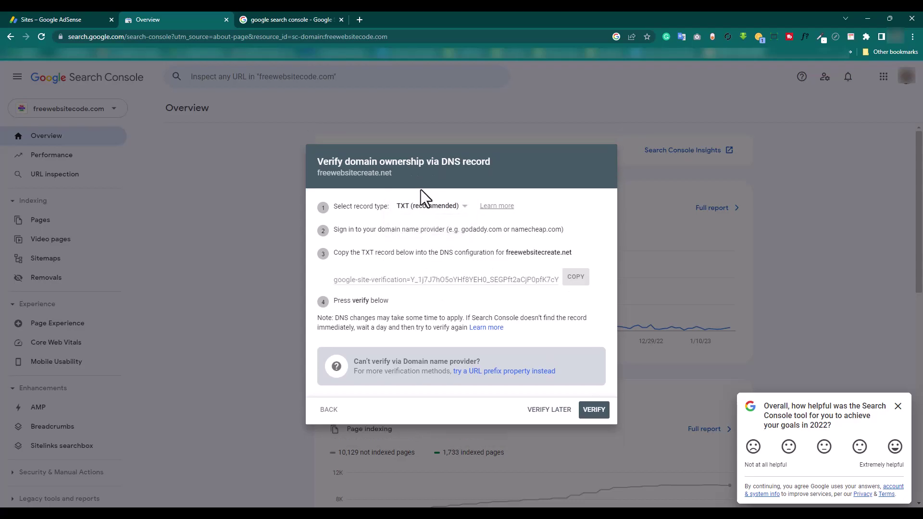
{"action": "left_click", "coordinate": [575, 277]}
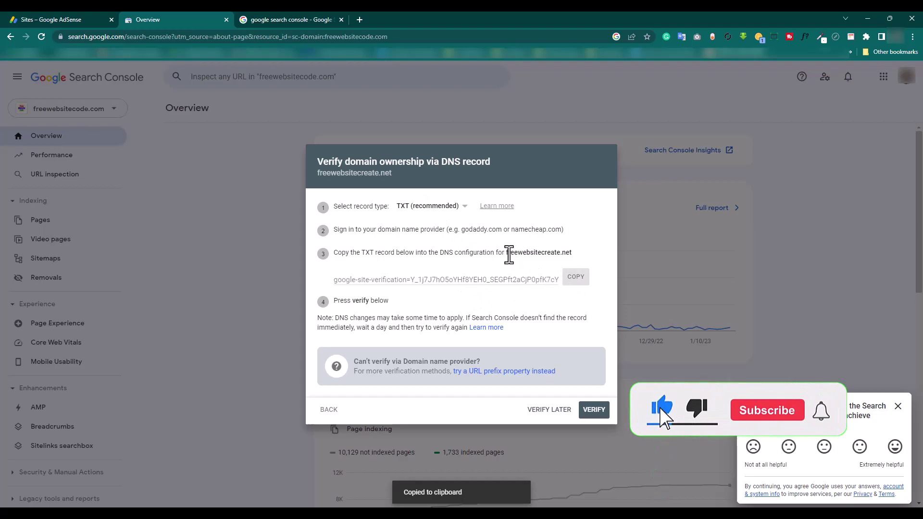
{"action": "left_click_drag", "start_coordinate": [507, 254], "coordinate": [581, 264]}
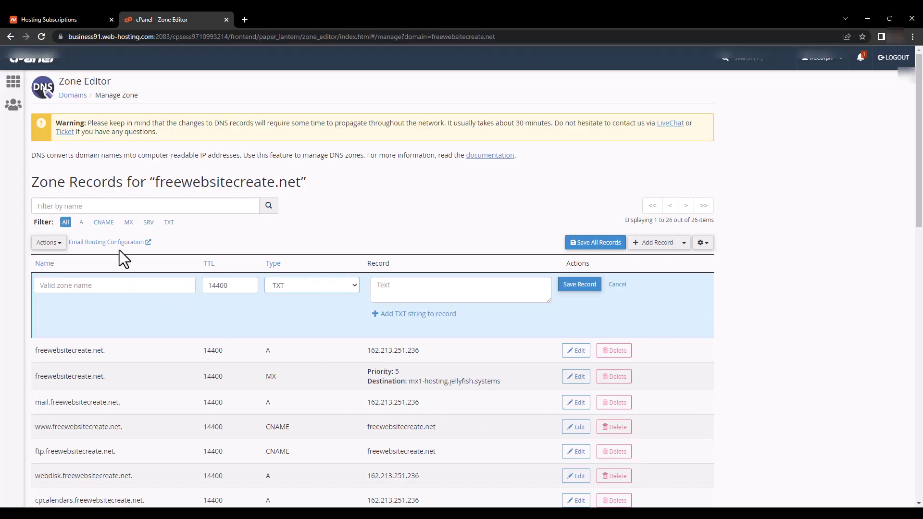
Step: Paste freewebsitecreate.net as the record name and the google-site-verification string as its value
{"action": "key", "text": "ctrl+v"}
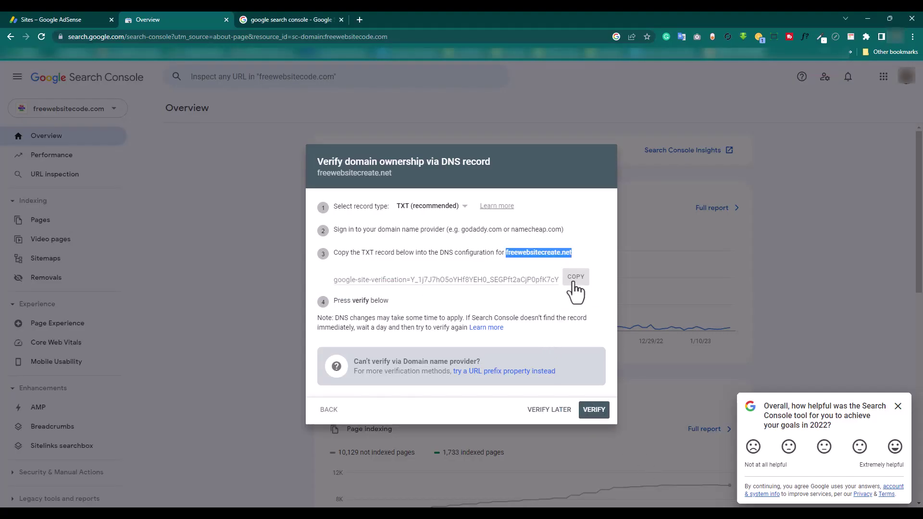
{"action": "left_click", "coordinate": [573, 283]}
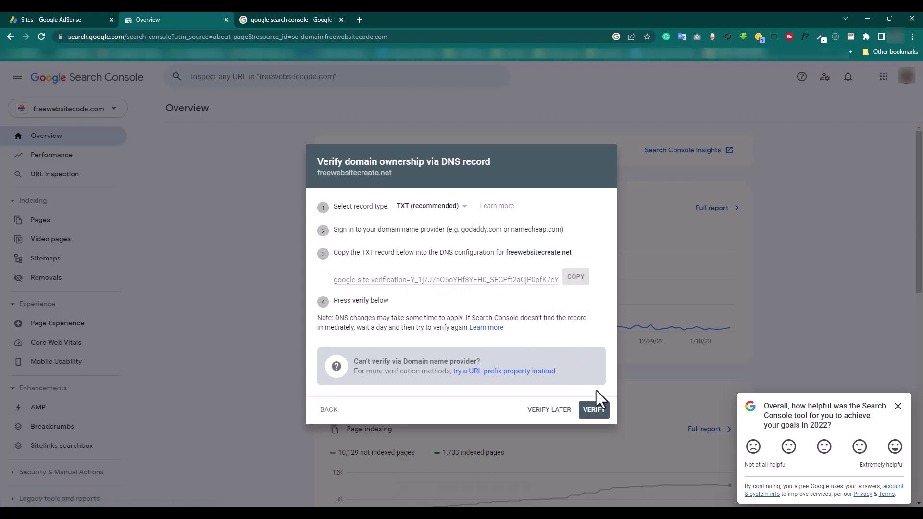
{"action": "key", "text": "alt+Tab"}
{"action": "left_click", "coordinate": [441, 286]}
{"action": "key", "text": "ctrl+v"}
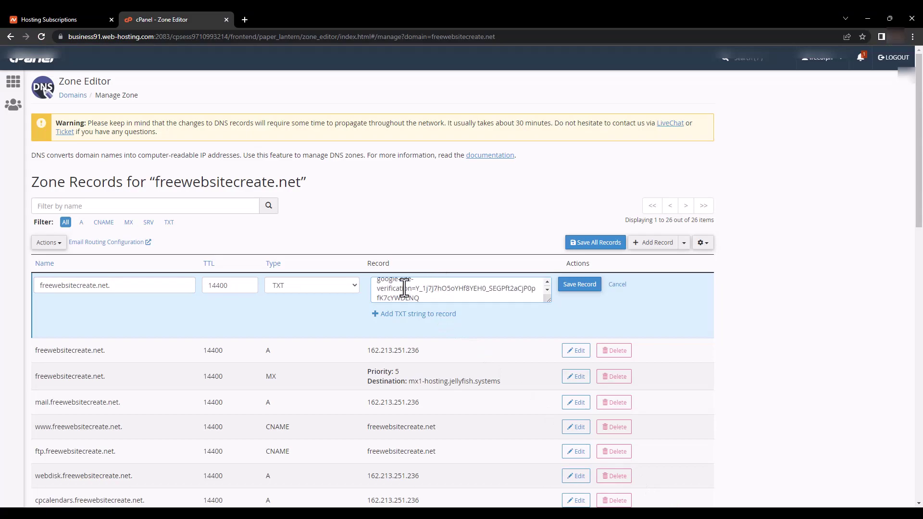
Step: Confirm the record type is TXT and save the new verification record
{"action": "left_click", "coordinate": [324, 286]}
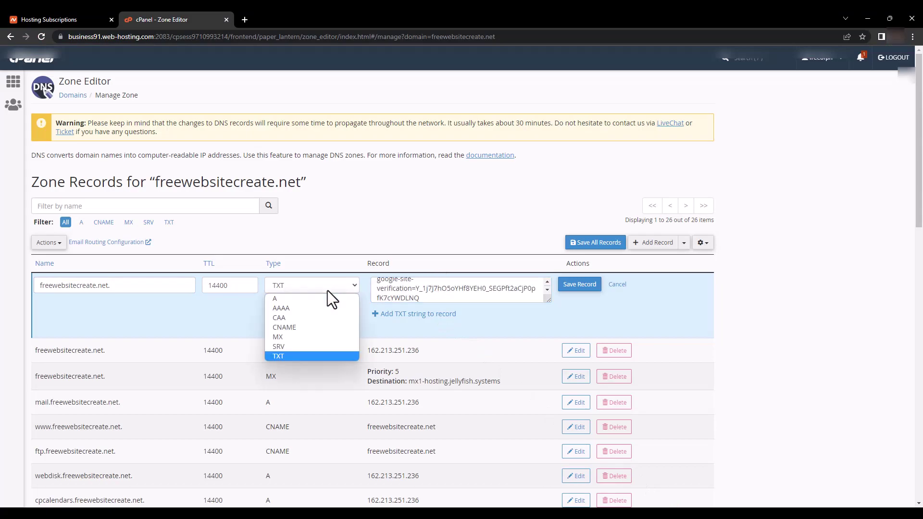
{"action": "left_click", "coordinate": [287, 355]}
{"action": "left_click", "coordinate": [301, 287]}
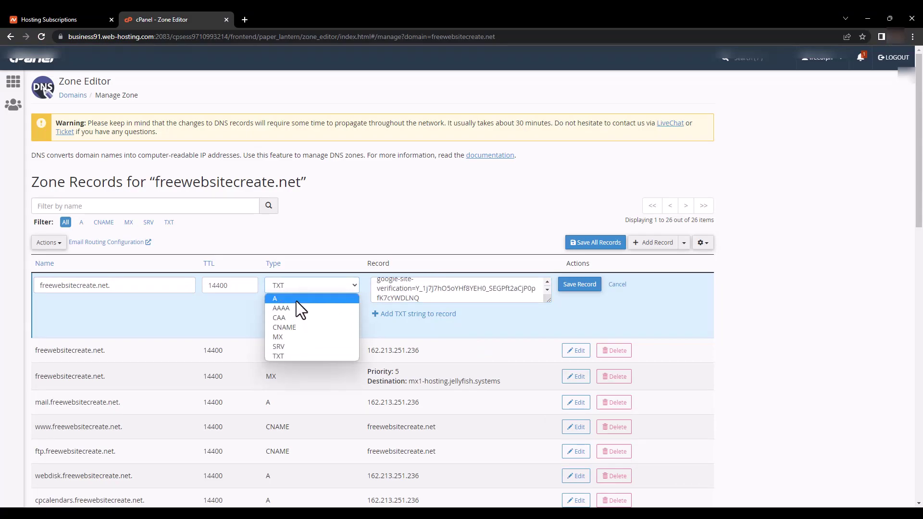
{"action": "left_click", "coordinate": [296, 301]}
{"action": "left_click", "coordinate": [297, 286]}
{"action": "left_click", "coordinate": [304, 356]}
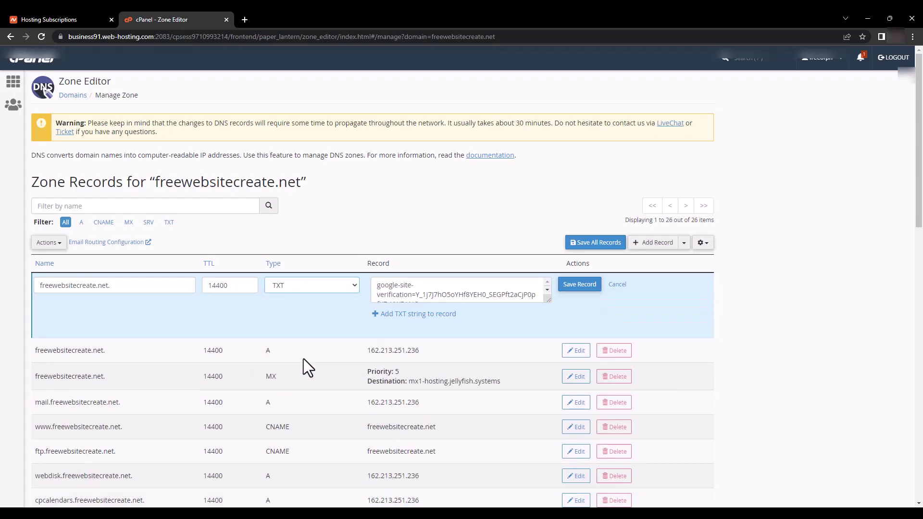
{"action": "left_click", "coordinate": [421, 284]}
{"action": "scroll", "coordinate": [428, 290], "scroll_direction": "down", "scroll_amount": 1}
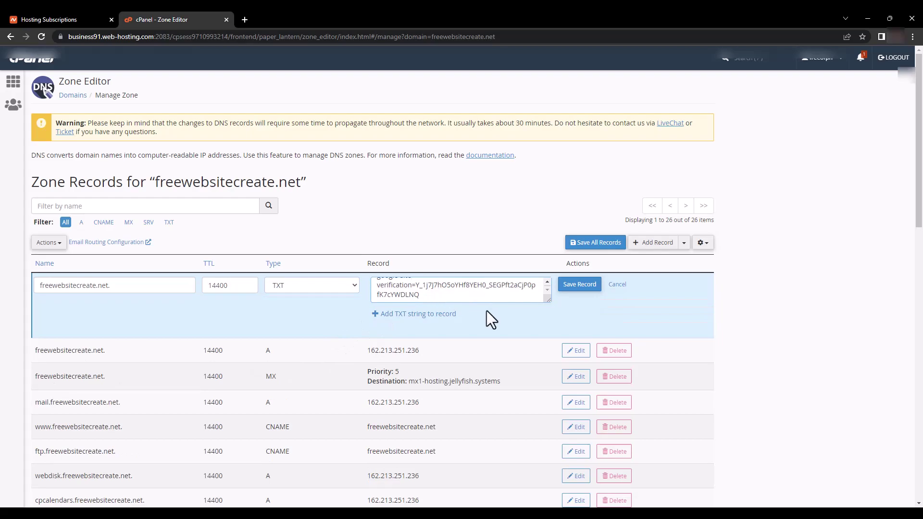
{"action": "left_click", "coordinate": [582, 289]}
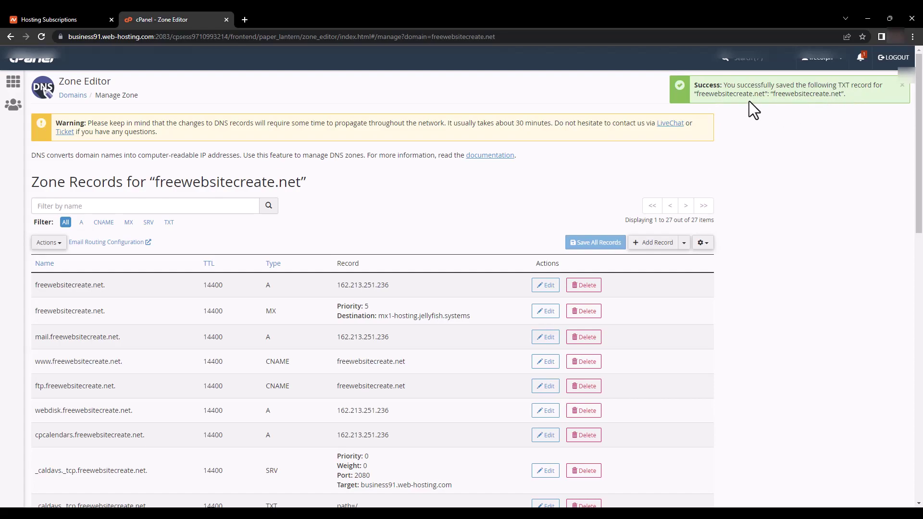
Step: Attempt the first DNS verification for freewebsitecreate.net, which fails to find the TXT token
{"action": "key", "text": "alt+Tab"}
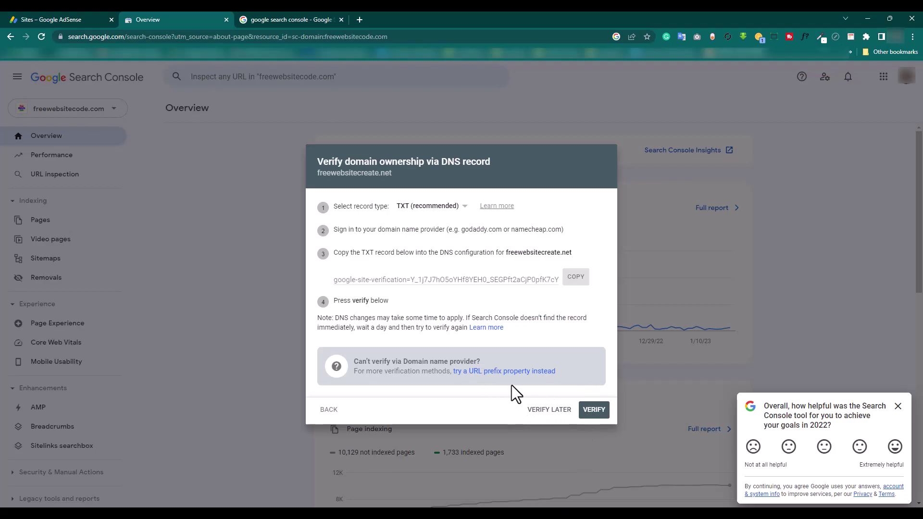
{"action": "left_click", "coordinate": [593, 411]}
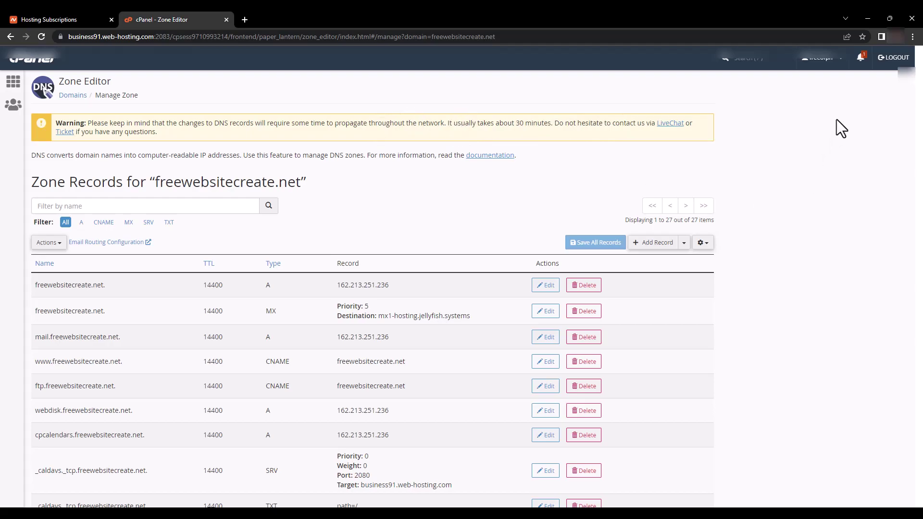
{"action": "left_click", "coordinate": [862, 14]}
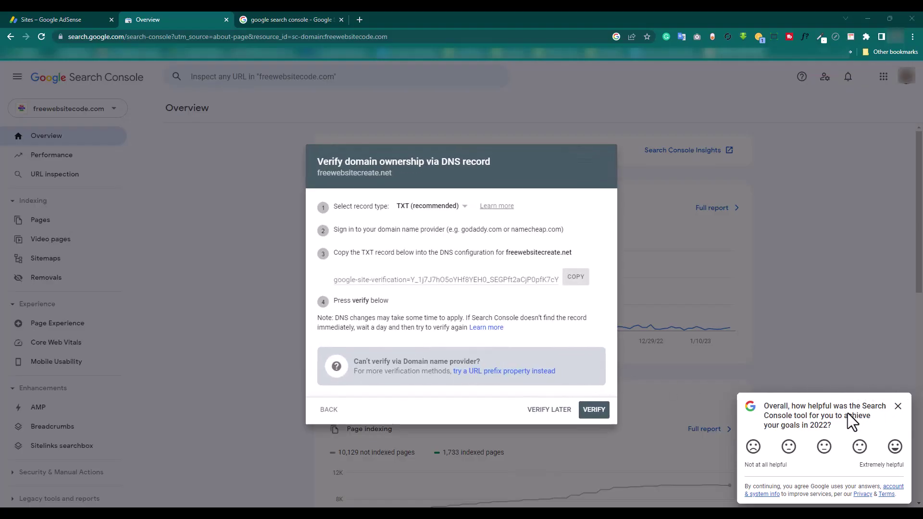
Step: Retry verification so freewebsitecreate.net is confirmed through the domain provider's DNS TXT record
{"action": "left_click", "coordinate": [600, 411]}
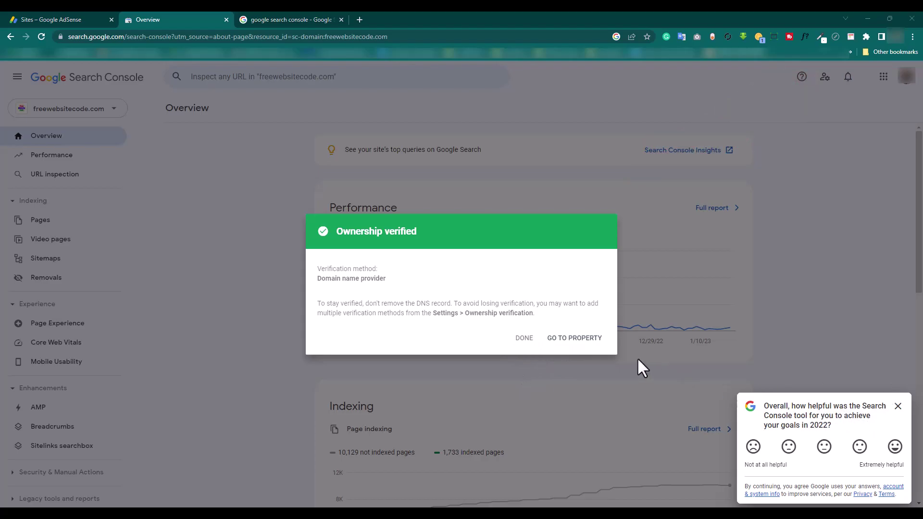
Step: Dismiss the ownership-verified confirmation and switch to the freewebsitecreate.net property
{"action": "left_click", "coordinate": [523, 341]}
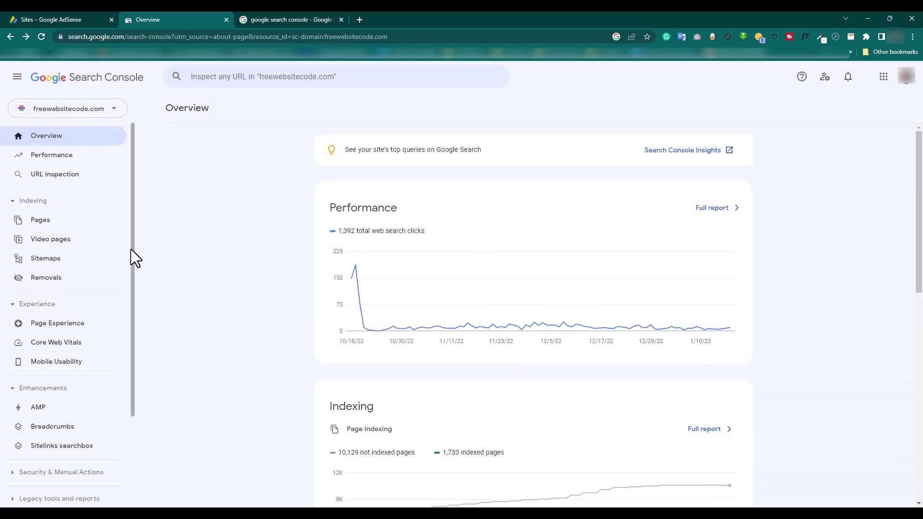
{"action": "left_click", "coordinate": [88, 110]}
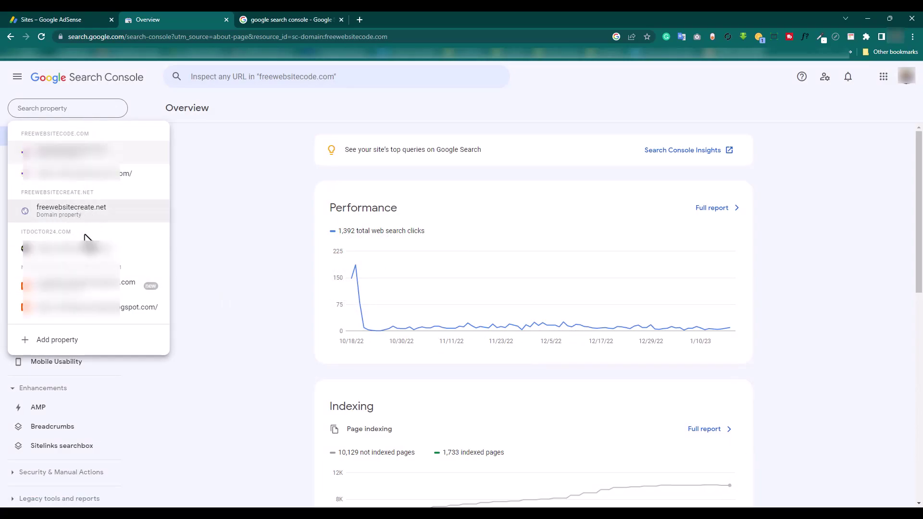
{"action": "left_click", "coordinate": [76, 211]}
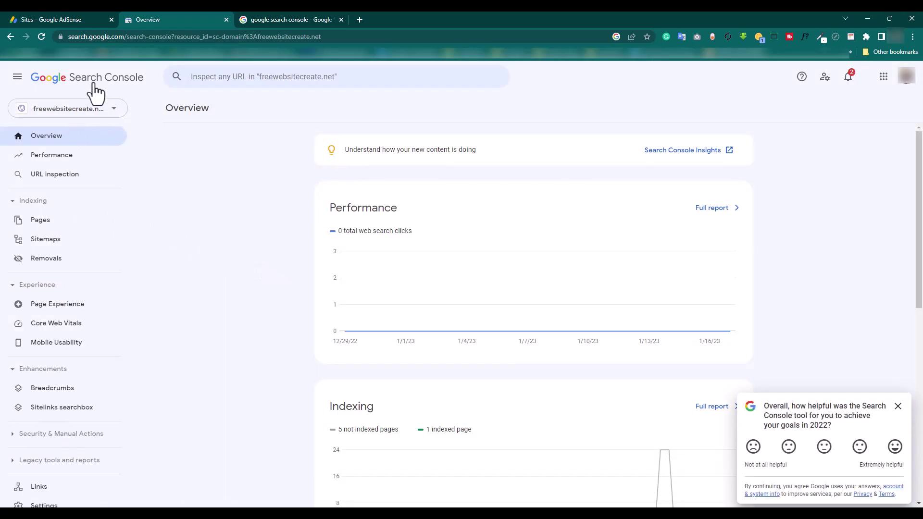
Step: Review the Overview showing 0 total web search clicks and 1 indexed page
{"action": "scroll", "coordinate": [305, 237], "scroll_direction": "down", "scroll_amount": 8}
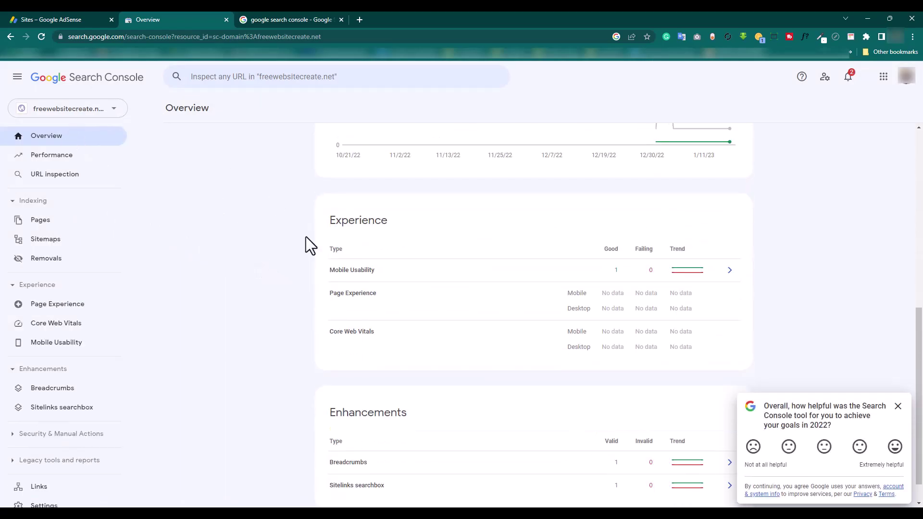
{"action": "scroll", "coordinate": [305, 236], "scroll_direction": "down", "scroll_amount": 1}
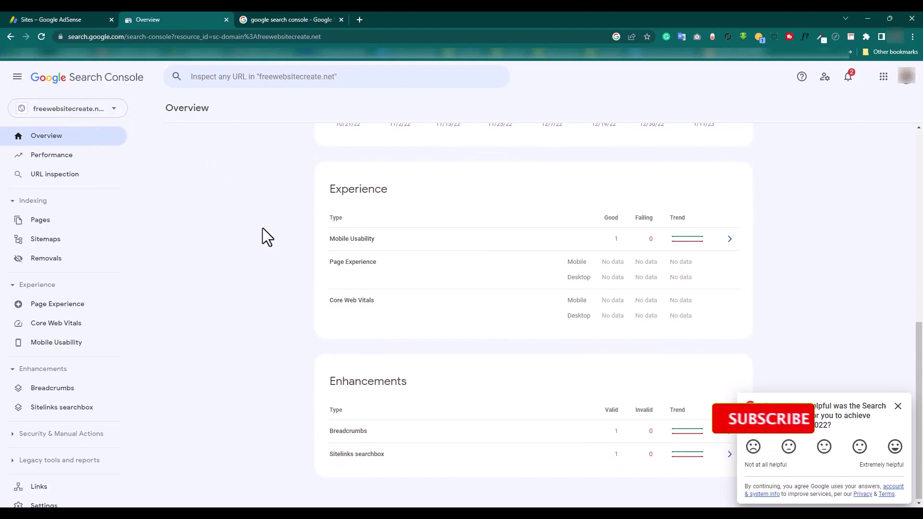
{"action": "scroll", "coordinate": [262, 229], "scroll_direction": "up", "scroll_amount": 9}
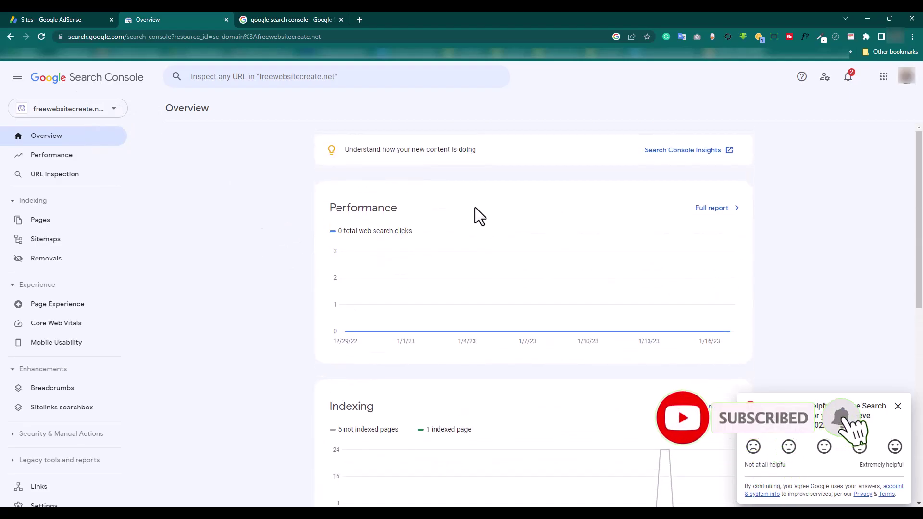
{"action": "scroll", "coordinate": [52, 259], "scroll_direction": "down", "scroll_amount": 2}
{"action": "scroll", "coordinate": [52, 258], "scroll_direction": "up", "scroll_amount": 2}
{"action": "scroll", "coordinate": [356, 246], "scroll_direction": "down", "scroll_amount": 6}
{"action": "scroll", "coordinate": [362, 243], "scroll_direction": "up", "scroll_amount": 6}
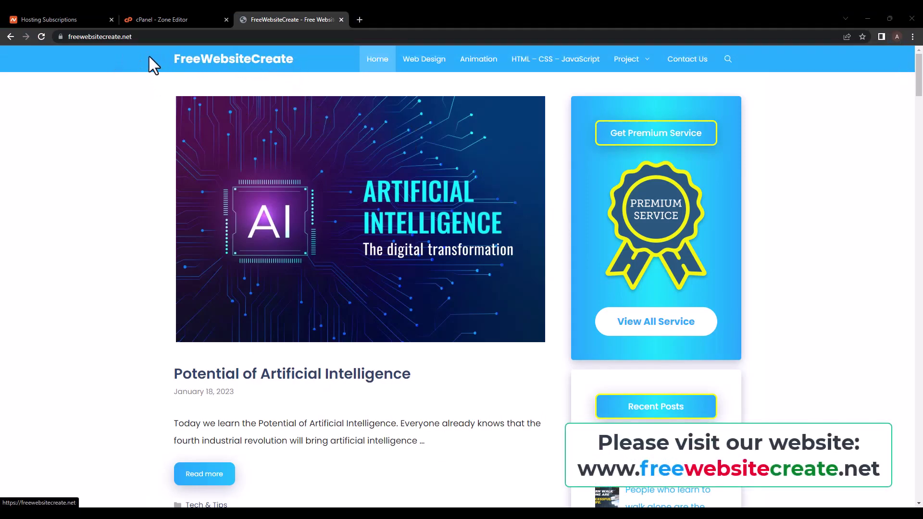
Step: Scroll down through the freewebsitecreate.net homepage posts and back up to the top
{"action": "scroll", "coordinate": [425, 263], "scroll_direction": "down", "scroll_amount": 10}
{"action": "scroll", "coordinate": [425, 263], "scroll_direction": "down", "scroll_amount": 20}
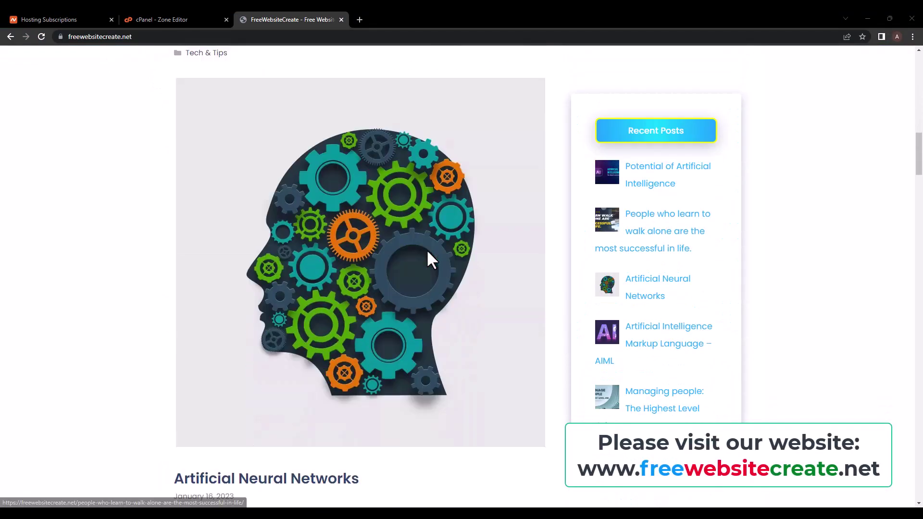
{"action": "scroll", "coordinate": [507, 252], "scroll_direction": "down", "scroll_amount": 18}
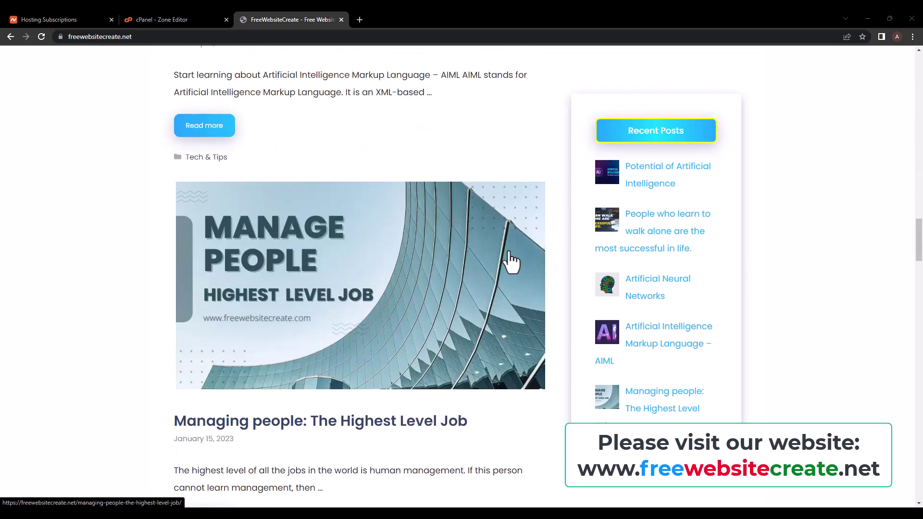
{"action": "scroll", "coordinate": [506, 247], "scroll_direction": "down", "scroll_amount": 11}
{"action": "scroll", "coordinate": [507, 253], "scroll_direction": "up", "scroll_amount": 13}
{"action": "scroll", "coordinate": [509, 258], "scroll_direction": "up", "scroll_amount": 20}
{"action": "scroll", "coordinate": [508, 258], "scroll_direction": "up", "scroll_amount": 15}
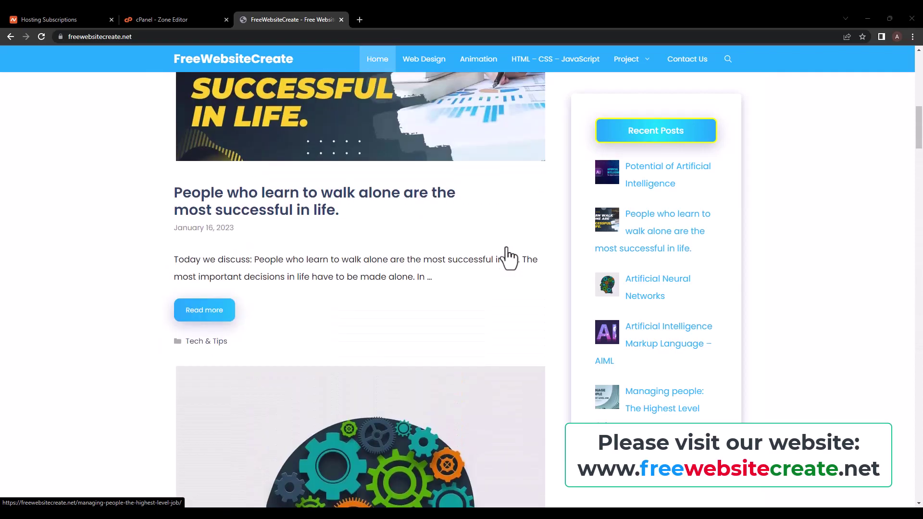